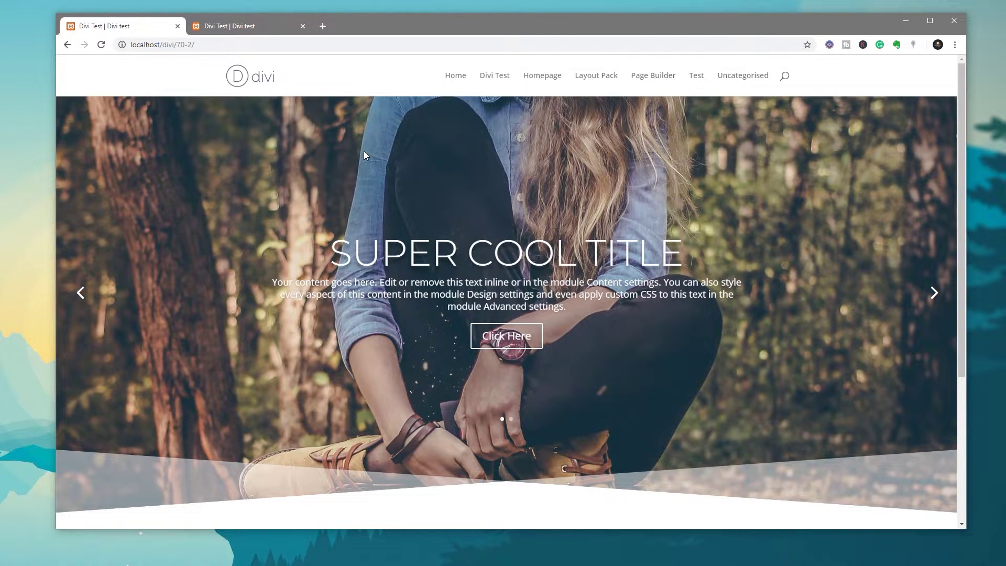
Scroll through the page in the visual builder and back up to the hero slider at the top.
{"action": "scroll", "coordinate": [366, 157], "scroll_direction": "down", "scroll_amount": 3}
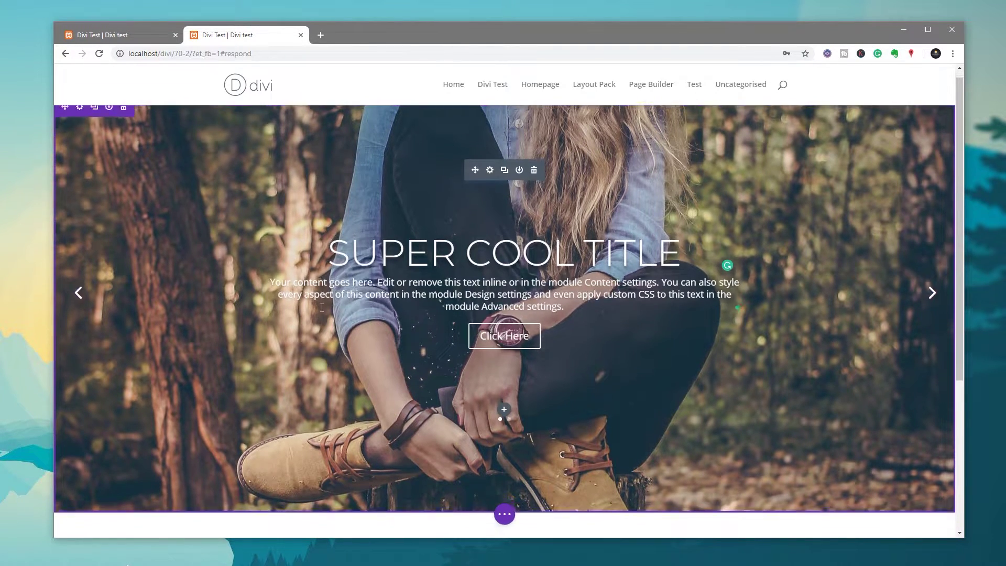
{"action": "scroll", "coordinate": [321, 307], "scroll_direction": "down", "scroll_amount": 4}
{"action": "scroll", "coordinate": [321, 307], "scroll_direction": "up", "scroll_amount": 4}
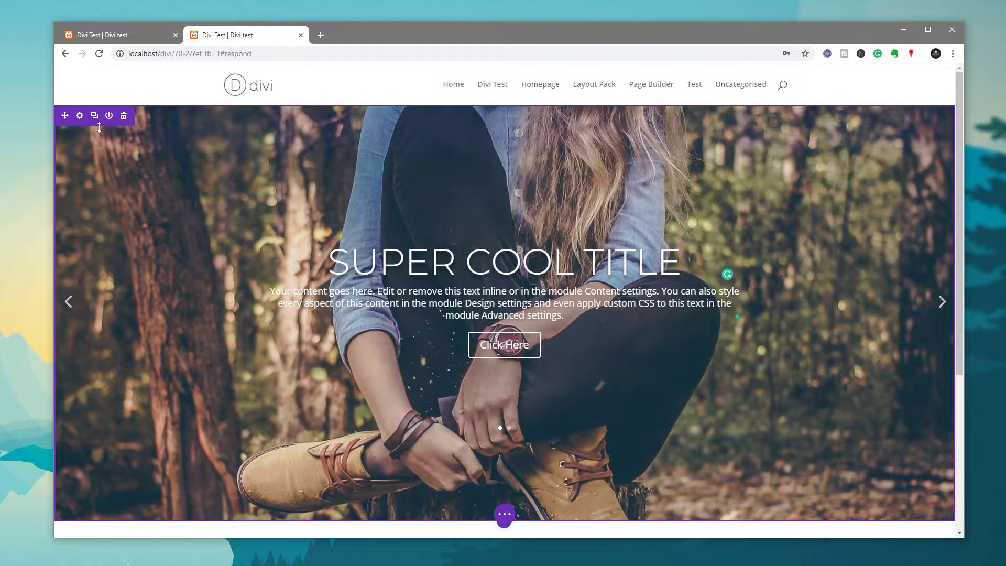
Open the hero section's settings at Design > Dividers > Bottom, where the style is still None.
{"action": "left_click", "coordinate": [79, 116]}
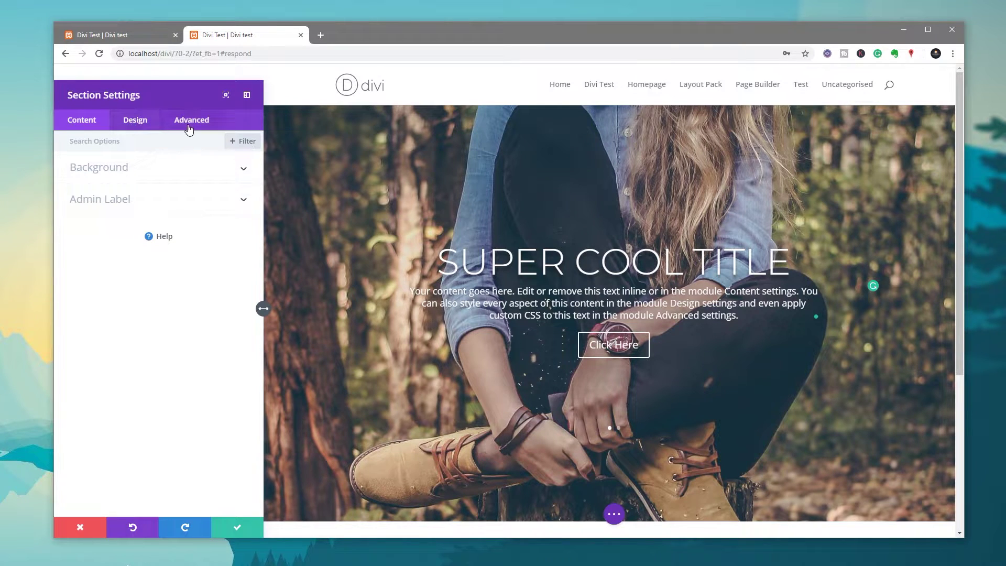
{"action": "left_click", "coordinate": [133, 121]}
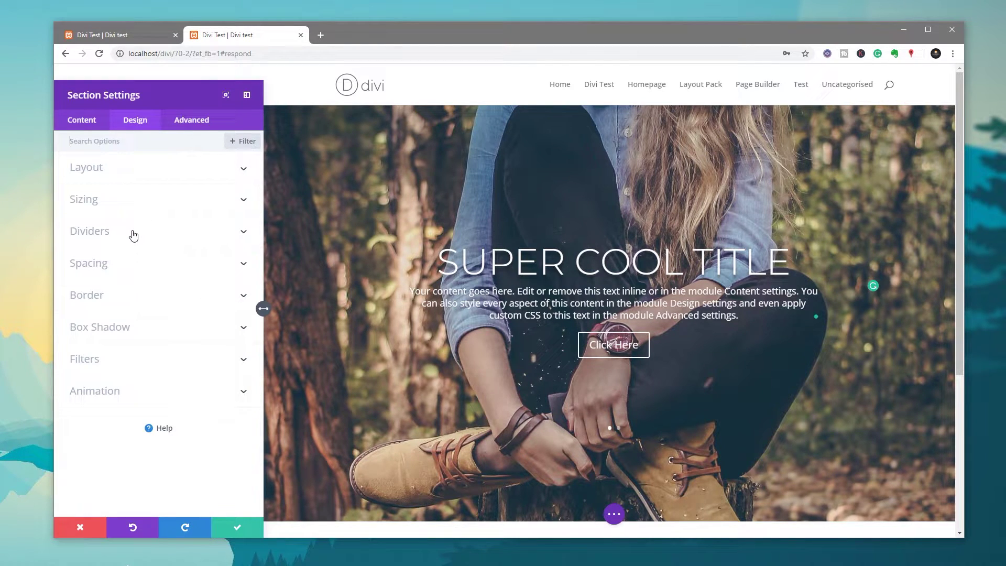
{"action": "left_click", "coordinate": [133, 233]}
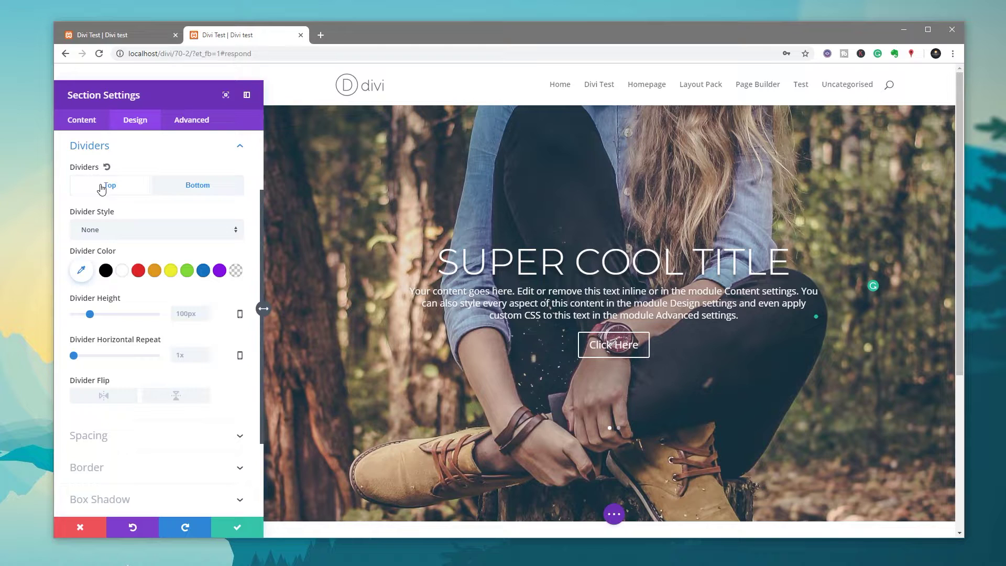
{"action": "left_click", "coordinate": [213, 184]}
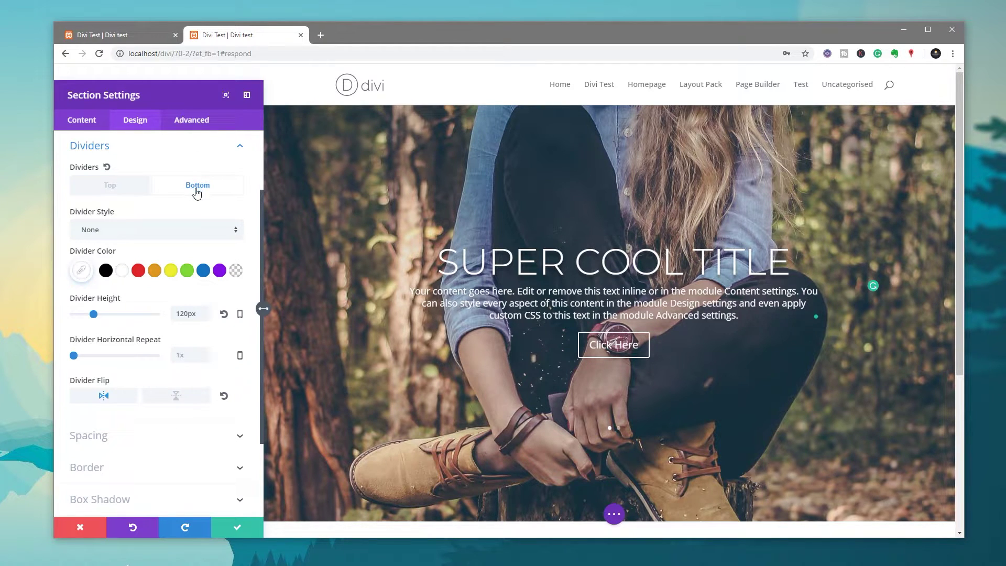
{"action": "scroll", "coordinate": [321, 294], "scroll_direction": "down", "scroll_amount": 2}
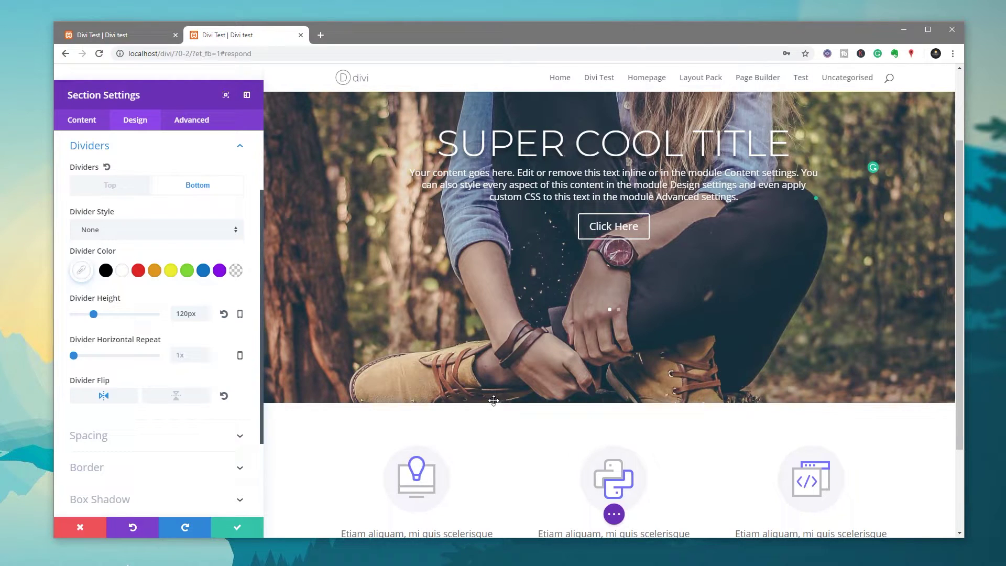
{"action": "left_click", "coordinate": [140, 229]}
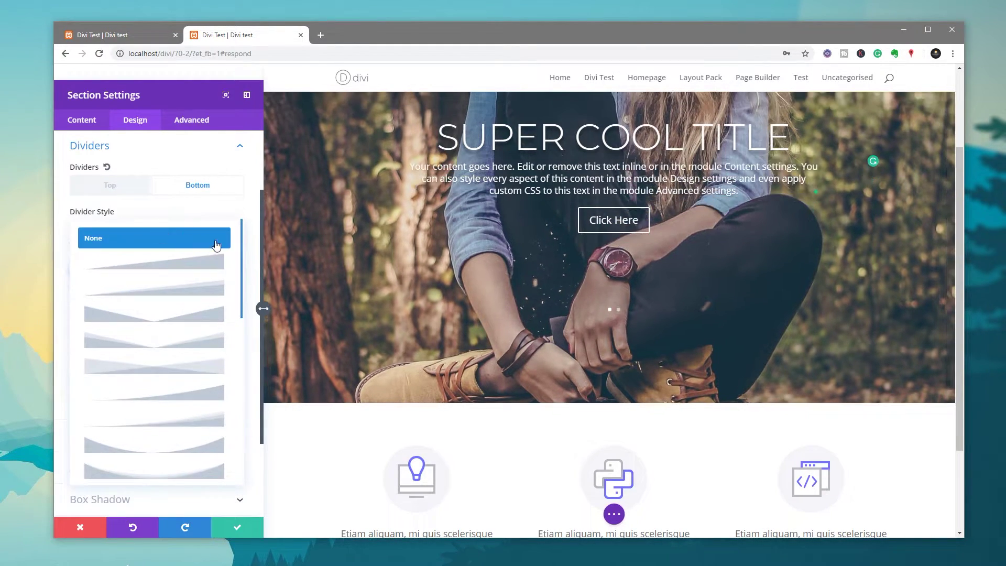
Choose the middle-bump wave as the bottom divider and colour it white after briefly trying red.
{"action": "left_click_drag", "start_coordinate": [244, 253], "coordinate": [258, 378]}
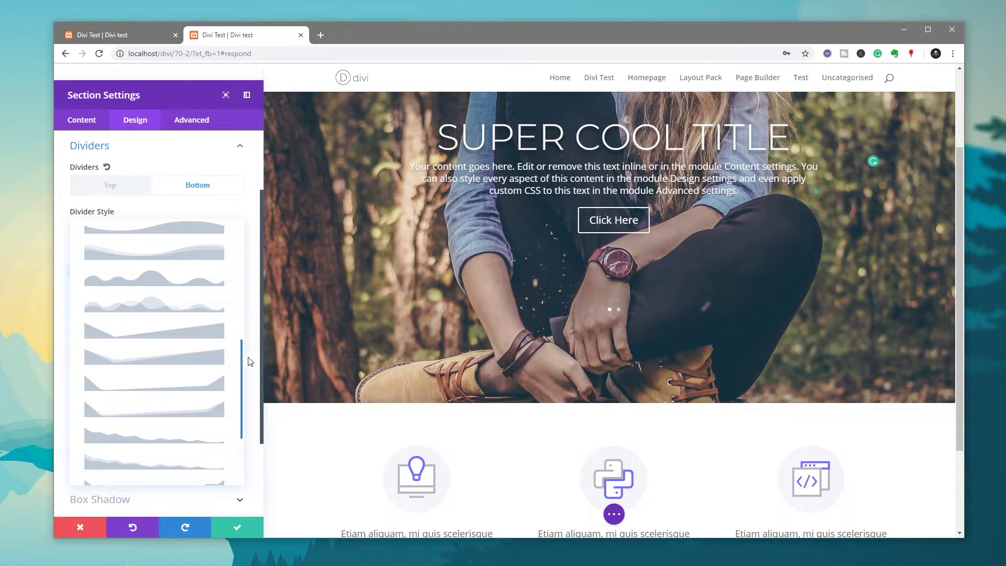
{"action": "scroll", "coordinate": [242, 347], "scroll_direction": "up", "scroll_amount": 1}
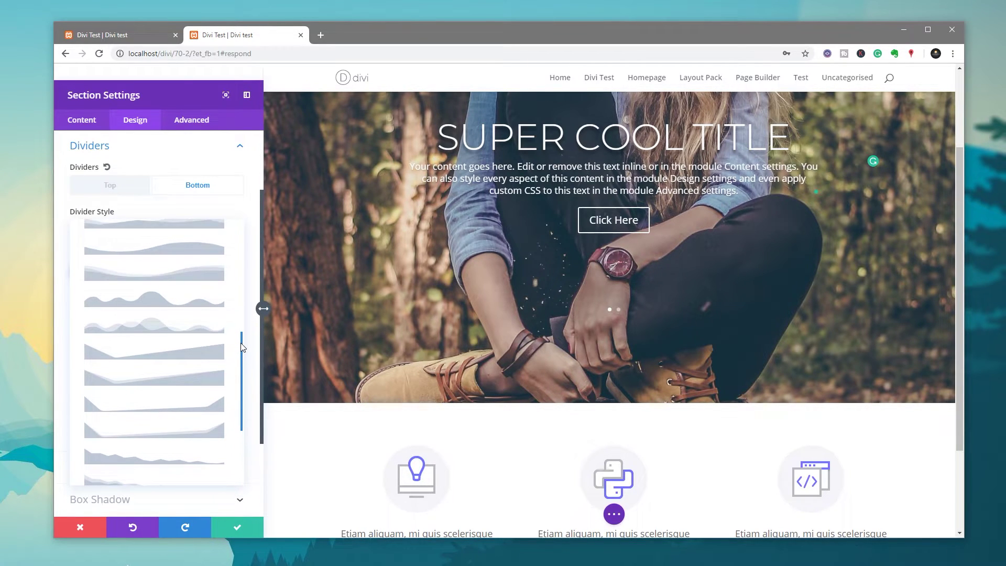
{"action": "left_click", "coordinate": [157, 299]}
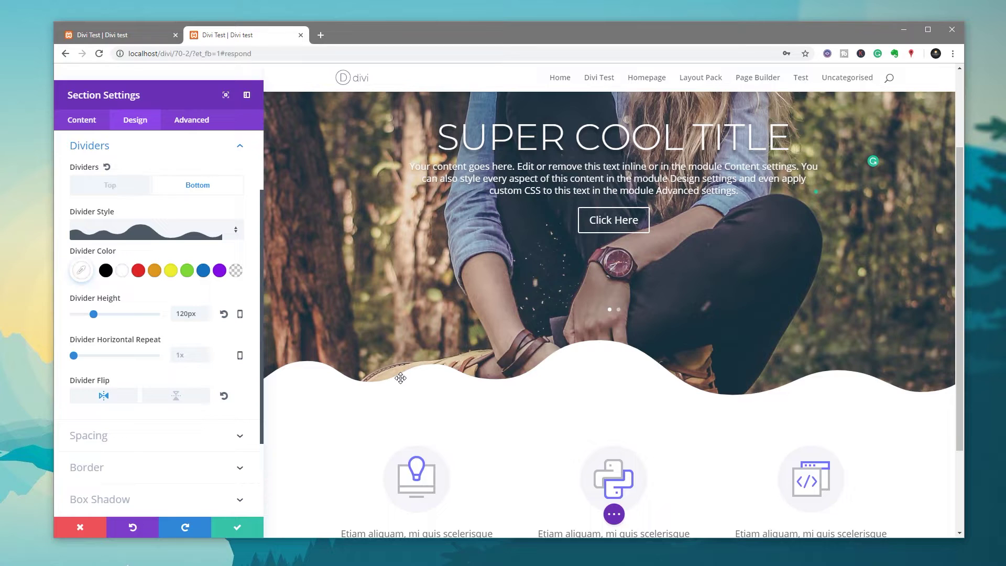
{"action": "left_click", "coordinate": [137, 270]}
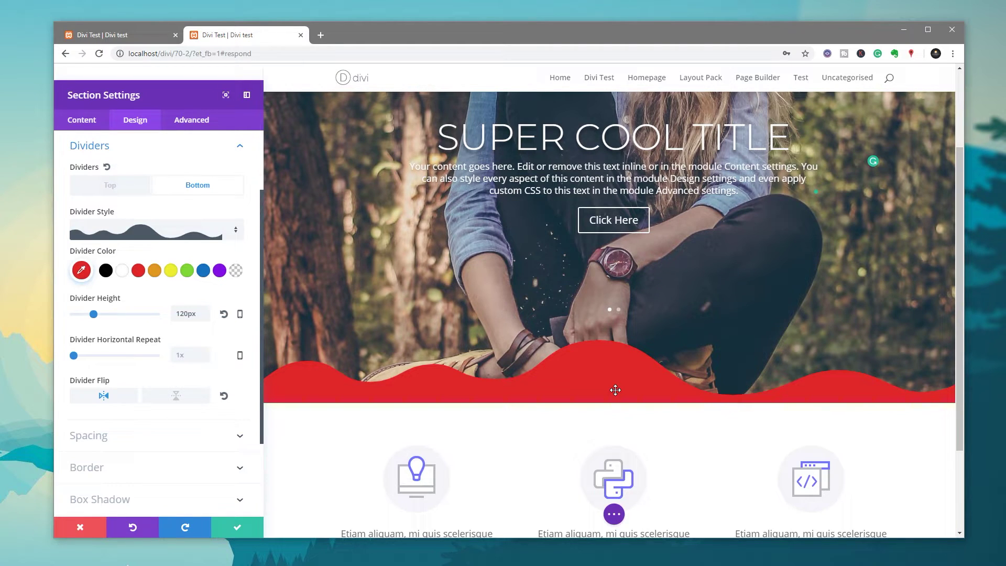
{"action": "left_click", "coordinate": [123, 273]}
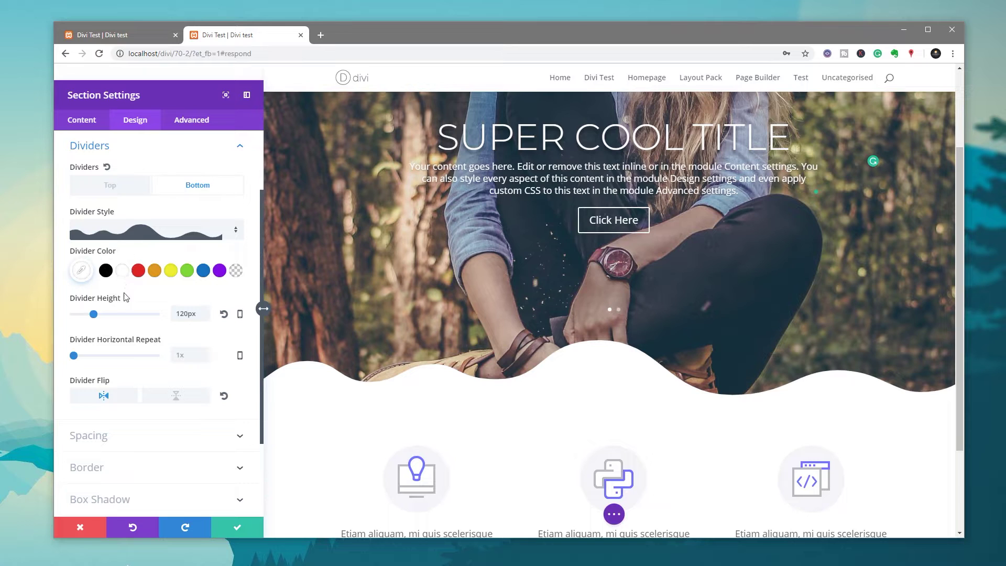
Lower the wave divider's desktop height to about 34px.
{"action": "mouse_move", "coordinate": [95, 315]}
{"action": "left_mouse_down"}
{"action": "mouse_move", "coordinate": [116, 317]}
{"action": "mouse_move", "coordinate": [88, 321]}
{"action": "left_mouse_up"}
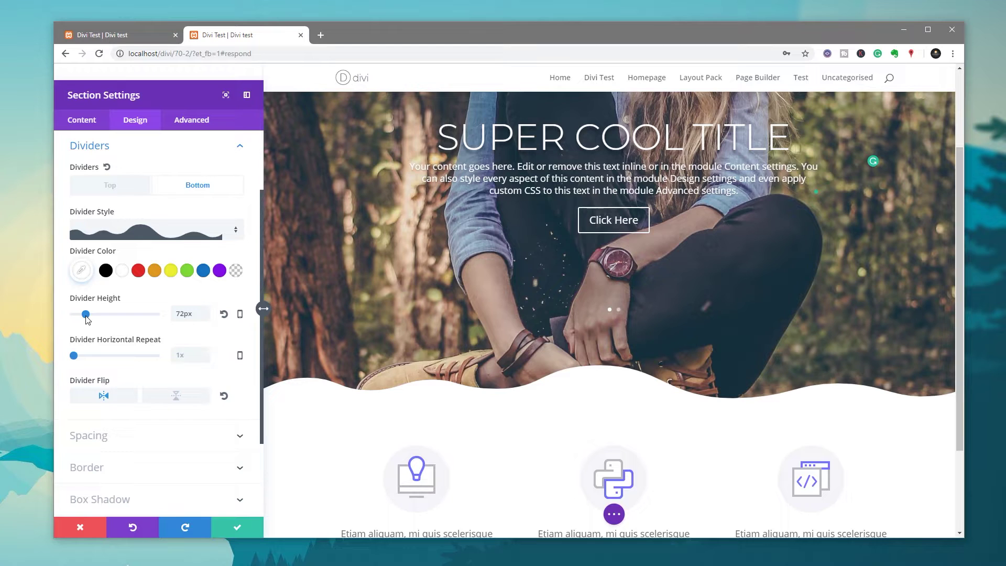
{"action": "left_click_drag", "start_coordinate": [87, 321], "coordinate": [83, 320]}
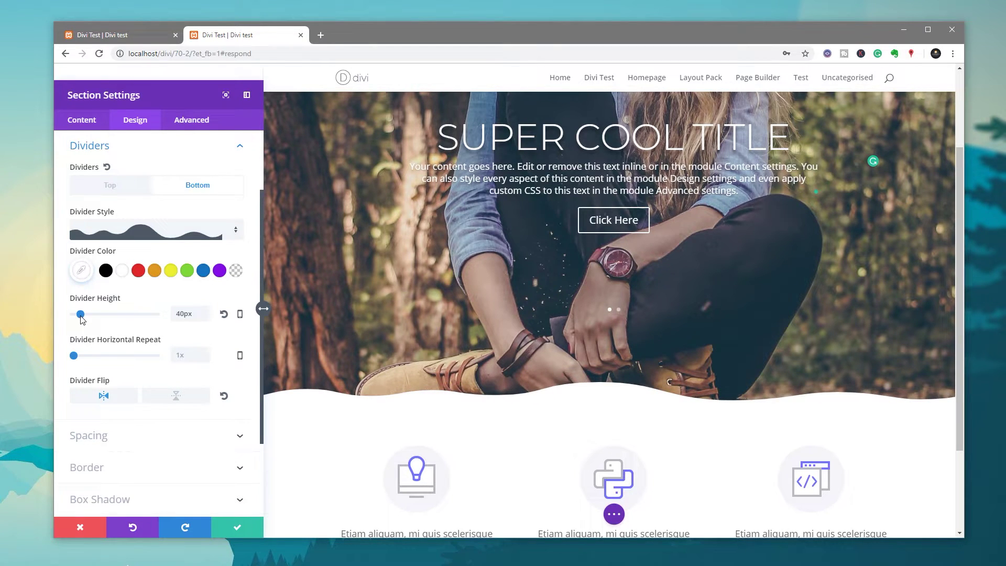
{"action": "left_click_drag", "start_coordinate": [81, 316], "coordinate": [82, 319]}
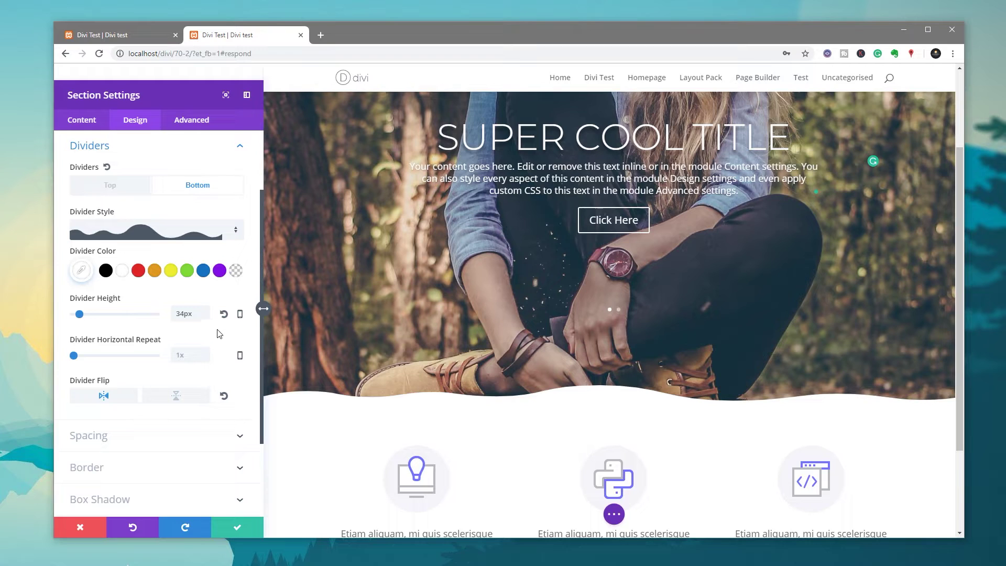
Give the wave divider an 81px height on smartphones, then return to the desktop preview.
{"action": "left_click", "coordinate": [240, 315]}
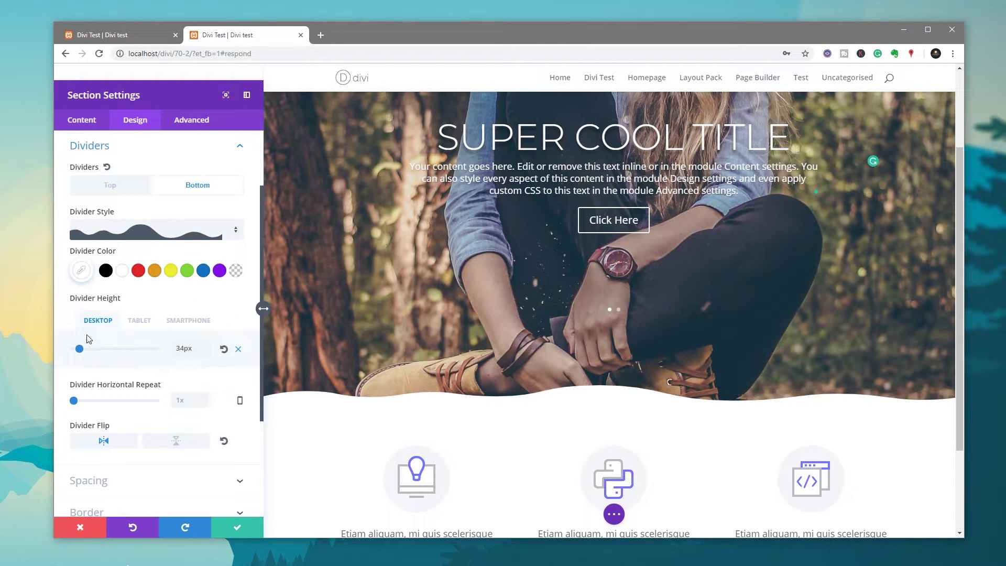
{"action": "left_click", "coordinate": [139, 321]}
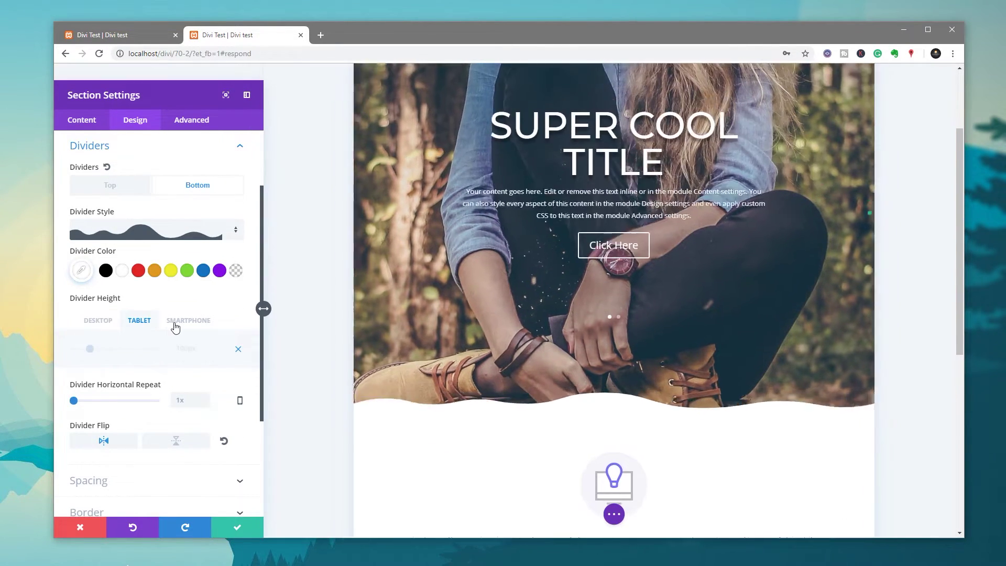
{"action": "left_click", "coordinate": [176, 323]}
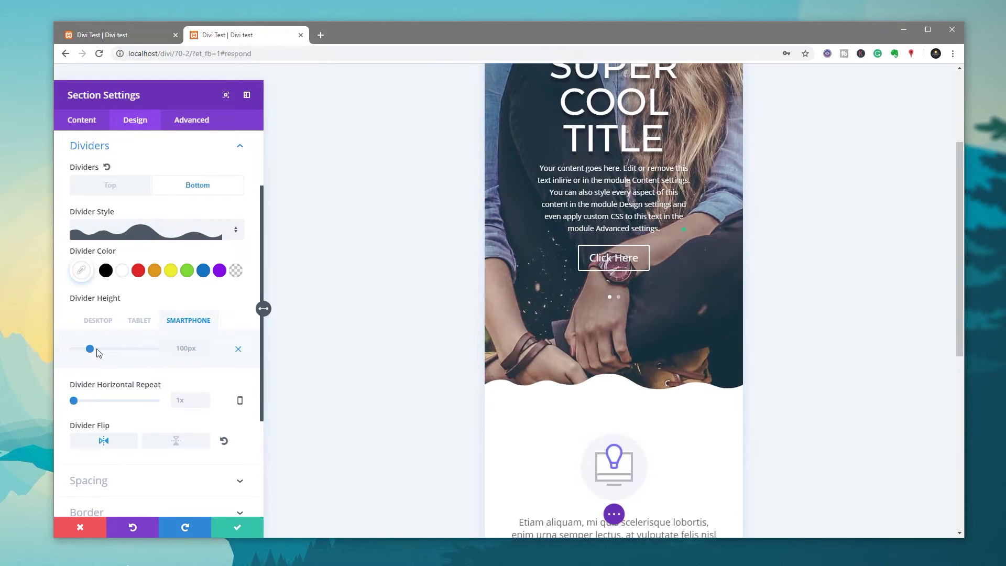
{"action": "left_click_drag", "start_coordinate": [91, 350], "coordinate": [89, 354]}
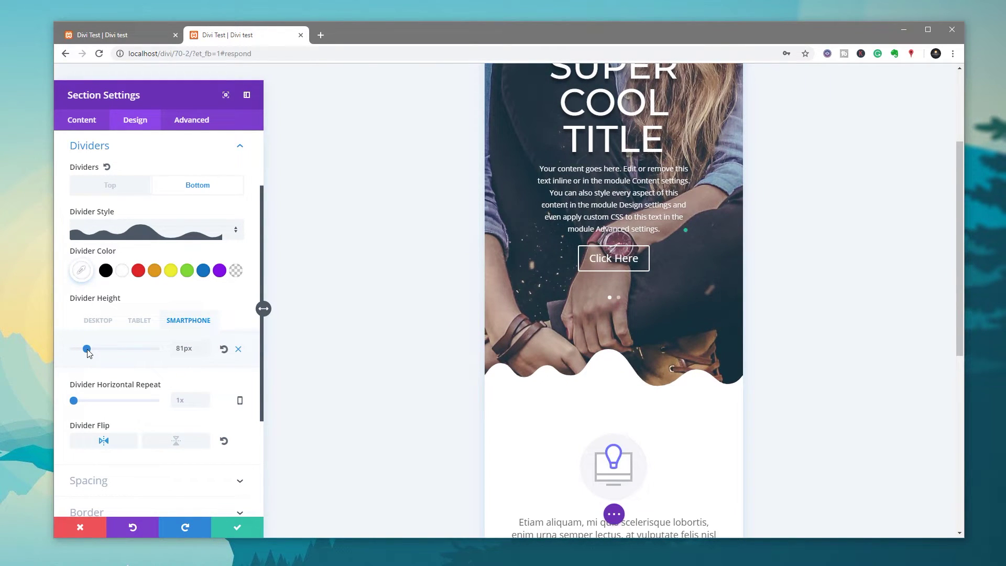
{"action": "left_click", "coordinate": [239, 349]}
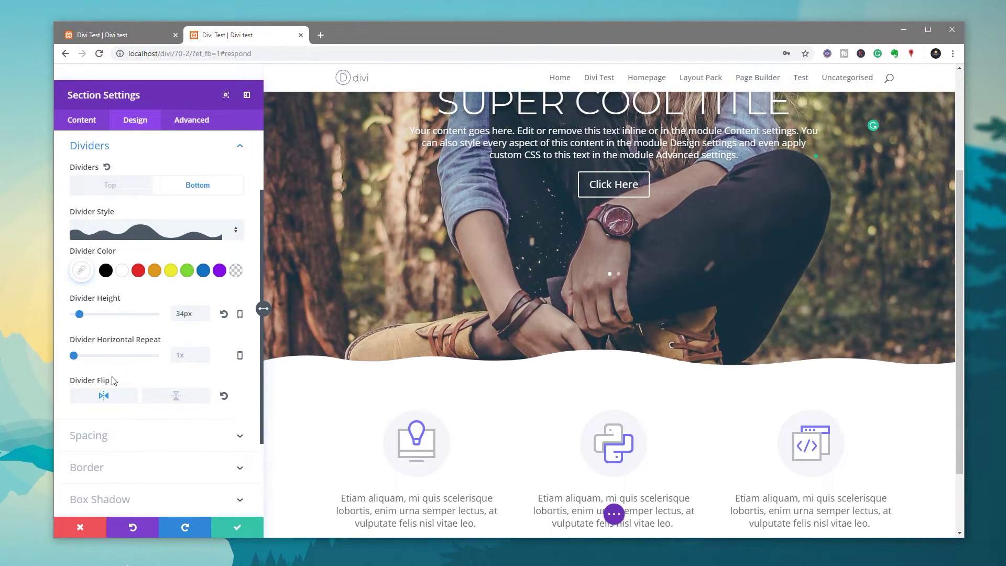
Set the wave divider's horizontal repeat to 10x.
{"action": "left_click_drag", "start_coordinate": [74, 356], "coordinate": [113, 356]}
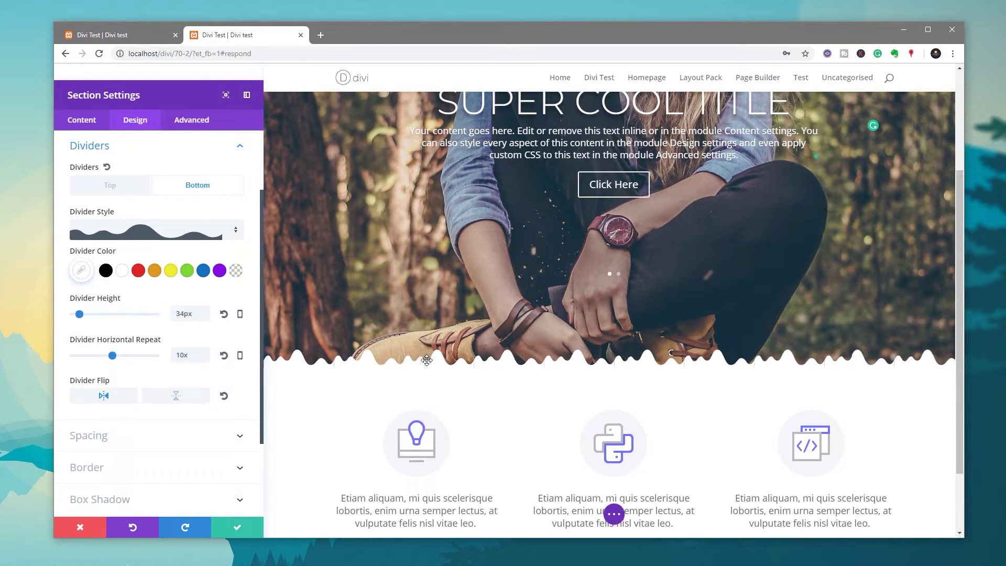
{"action": "left_click", "coordinate": [240, 356]}
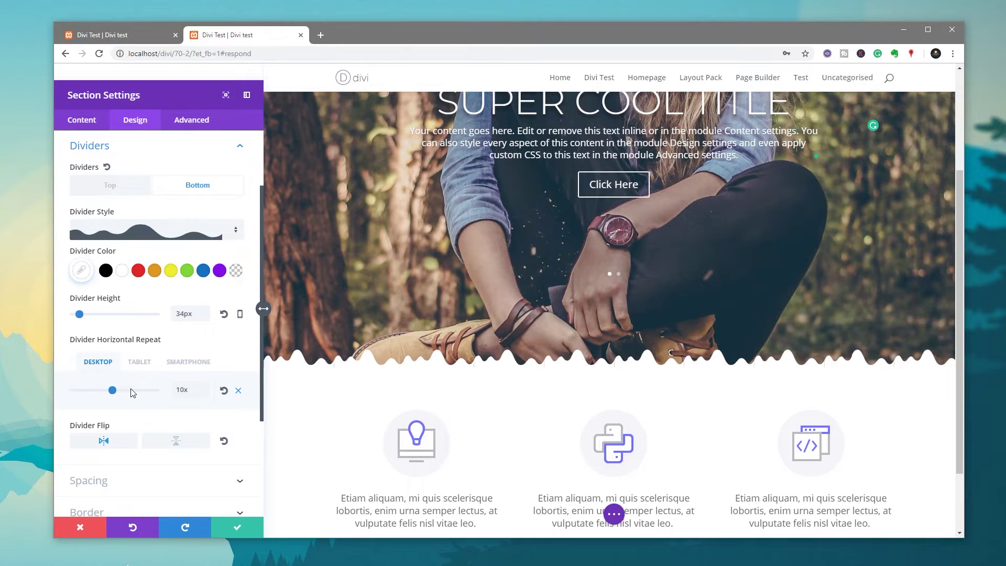
{"action": "left_click", "coordinate": [240, 392]}
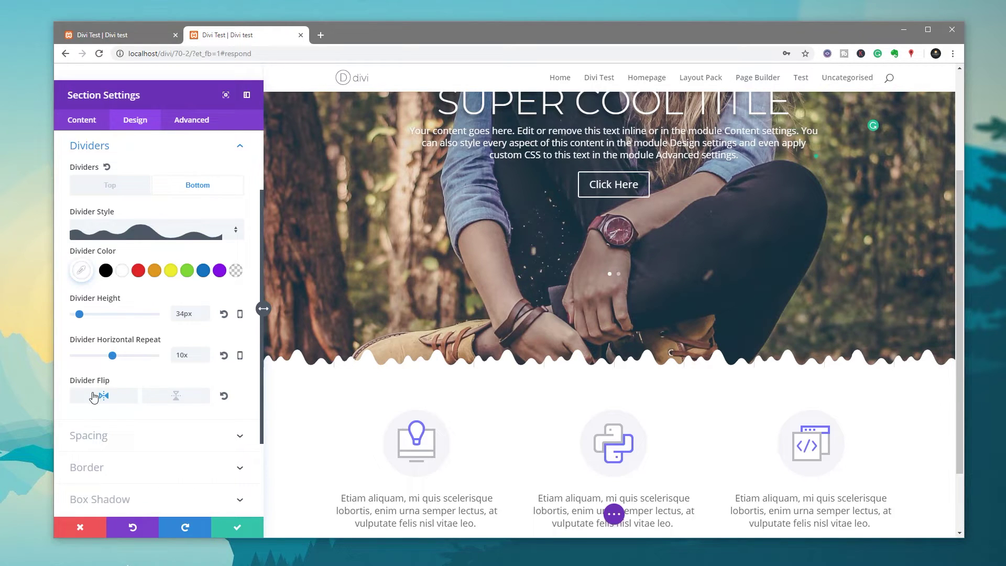
Try the horizontal and vertical divider flips, leaving both turned off.
{"action": "left_click", "coordinate": [169, 396]}
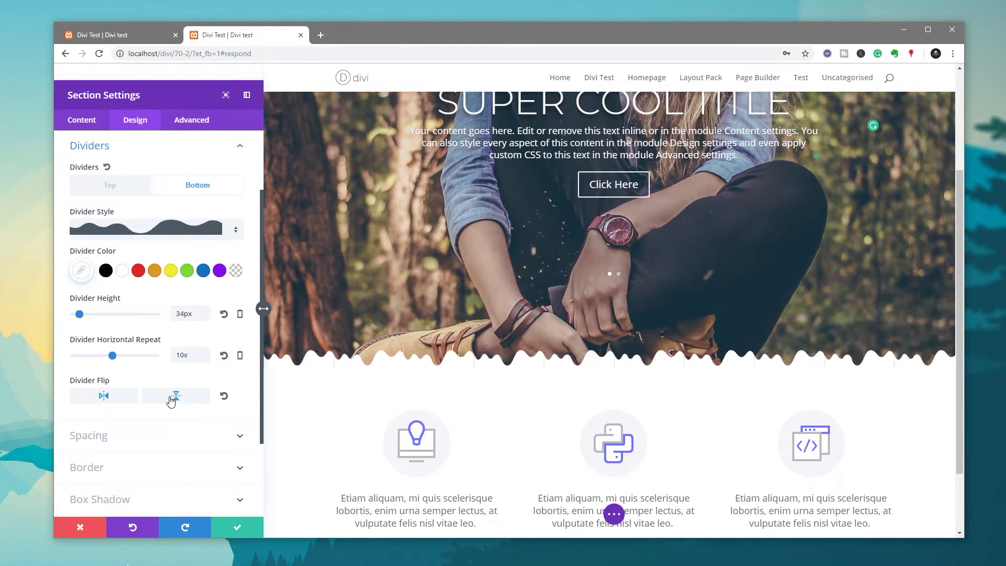
{"action": "left_click", "coordinate": [102, 399]}
{"action": "left_click", "coordinate": [173, 397]}
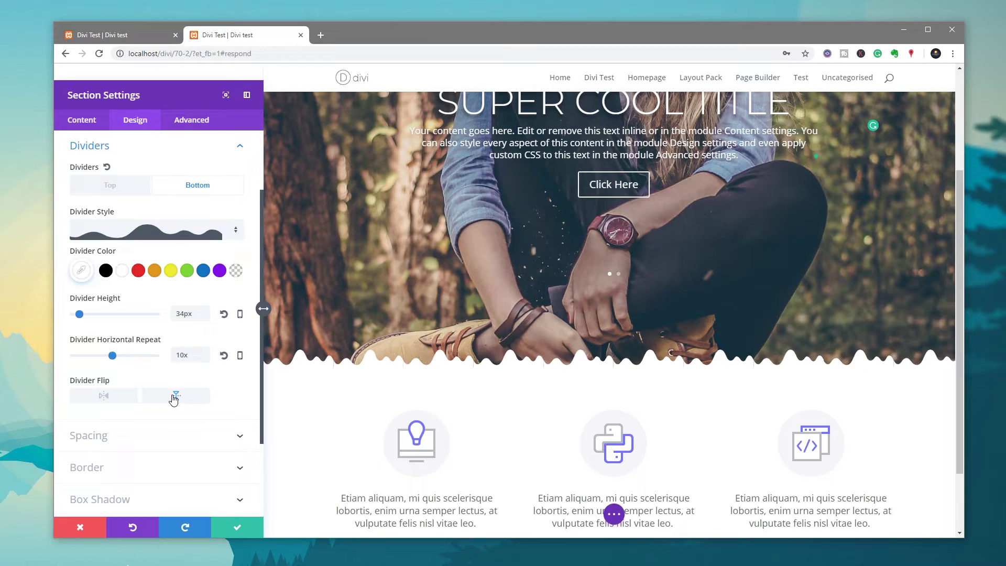
{"action": "left_click", "coordinate": [126, 397]}
{"action": "left_click", "coordinate": [183, 401]}
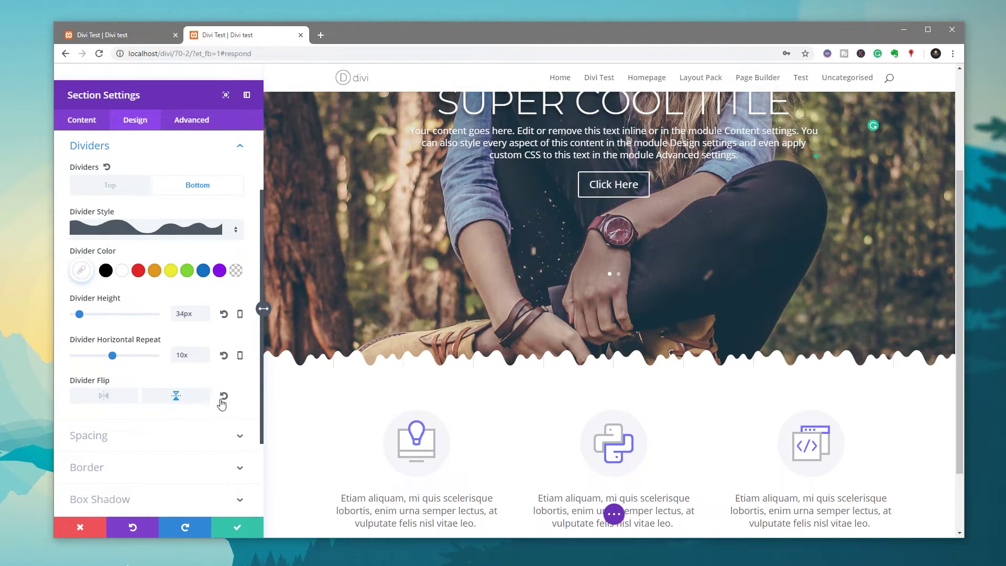
{"action": "left_click", "coordinate": [162, 402]}
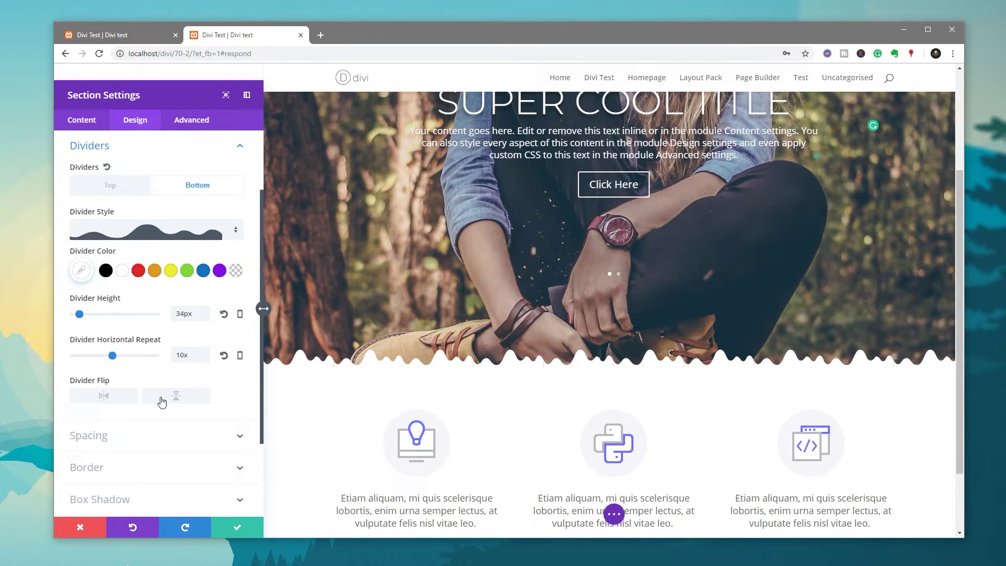
{"action": "left_click", "coordinate": [237, 232]}
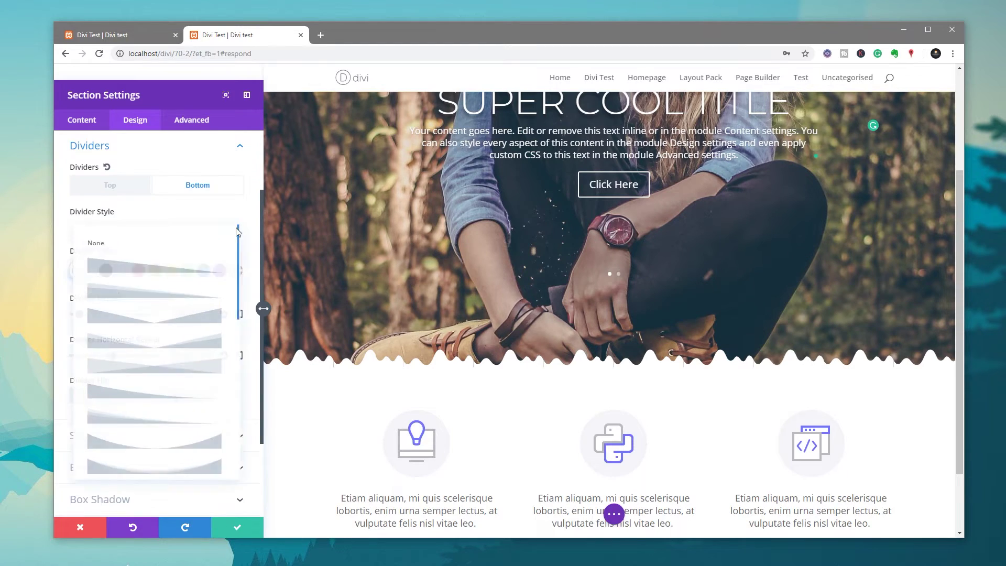
Switch the divider to the angled shape with 1x repeat and 136px height, and apply the settings.
{"action": "left_click", "coordinate": [183, 365]}
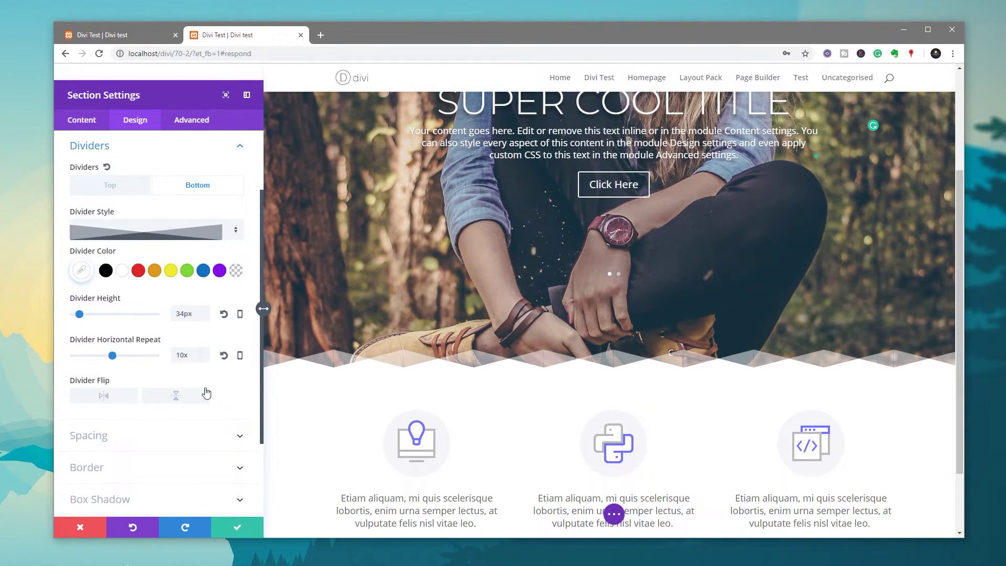
{"action": "left_click_drag", "start_coordinate": [112, 356], "coordinate": [68, 363]}
{"action": "left_click_drag", "start_coordinate": [84, 314], "coordinate": [96, 314]}
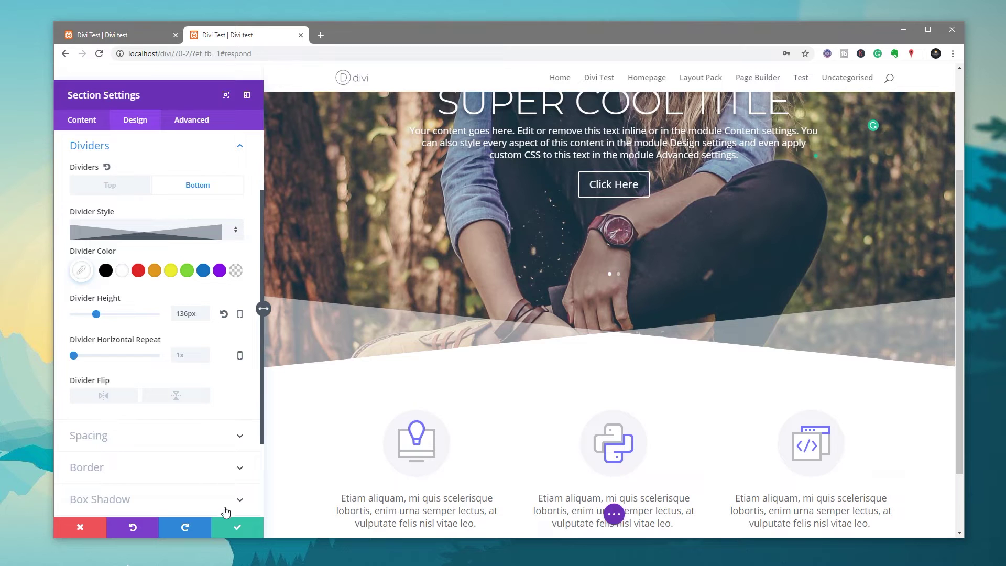
{"action": "left_click", "coordinate": [237, 526]}
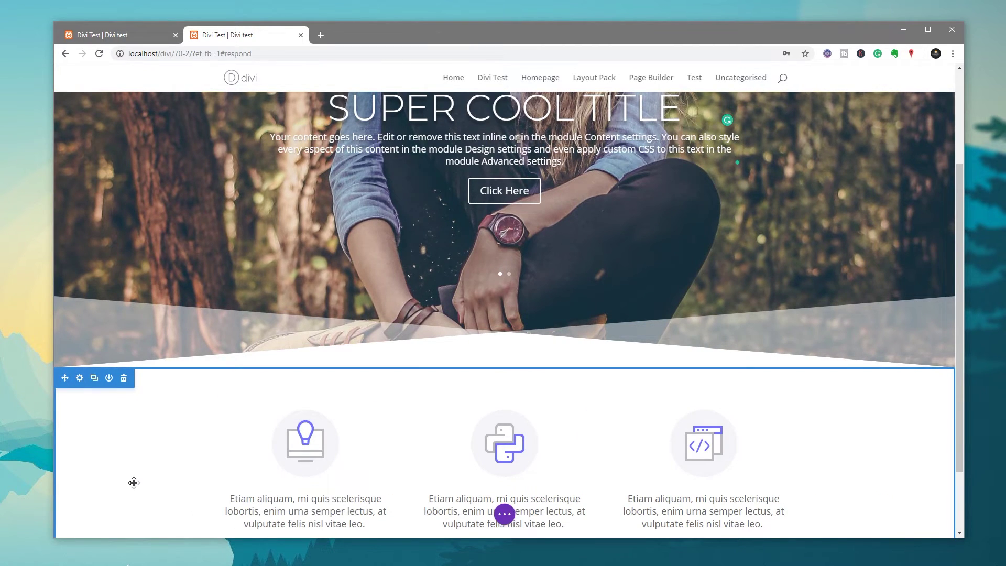
Save the page changes.
{"action": "left_click", "coordinate": [504, 514]}
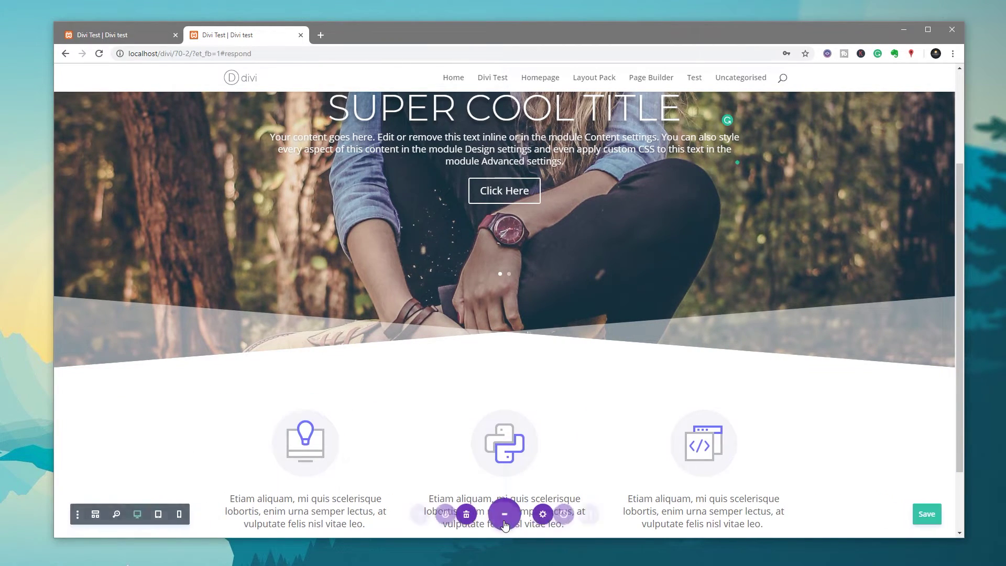
{"action": "left_click", "coordinate": [924, 516]}
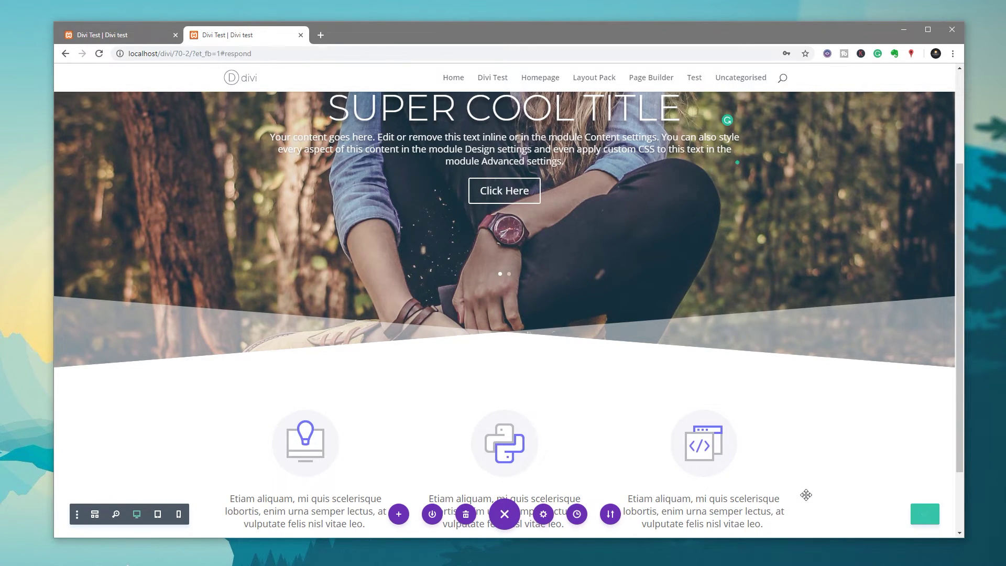
{"action": "left_click", "coordinate": [116, 30]}
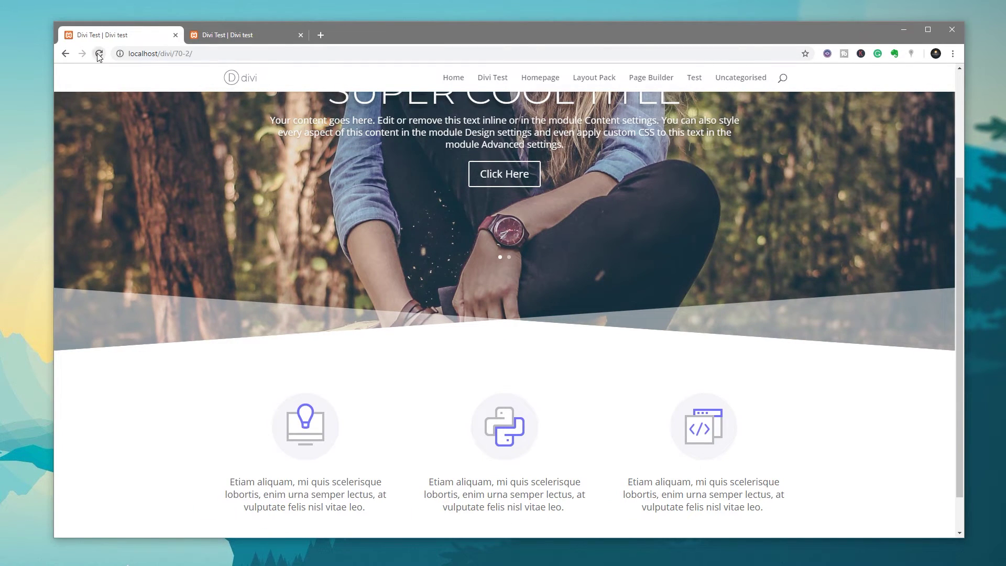
Reload the live page to see the translucent angled divider under the hero.
{"action": "left_click", "coordinate": [99, 55]}
{"action": "scroll", "coordinate": [178, 462], "scroll_direction": "down", "scroll_amount": 1}
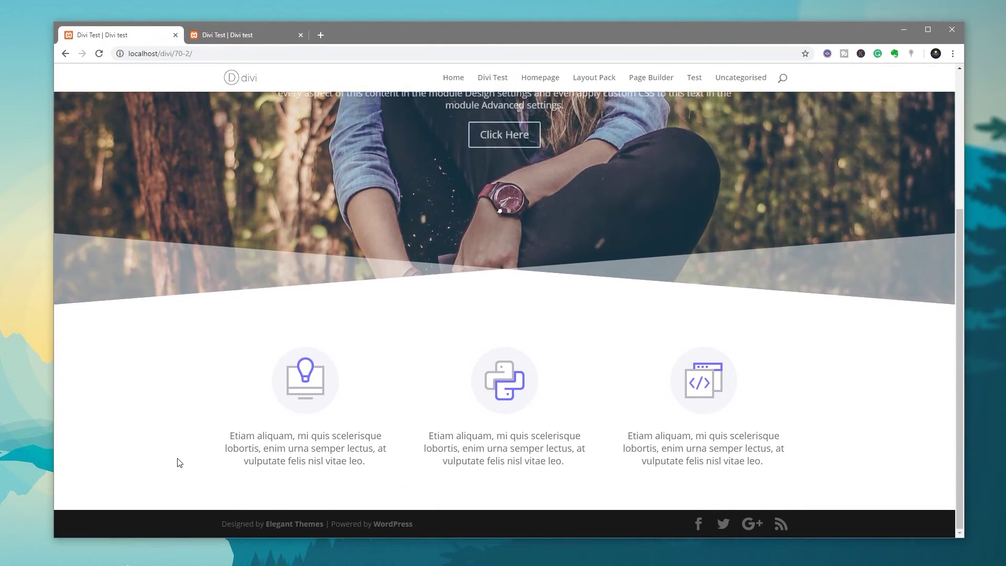
{"action": "scroll", "coordinate": [179, 462], "scroll_direction": "up", "scroll_amount": 4}
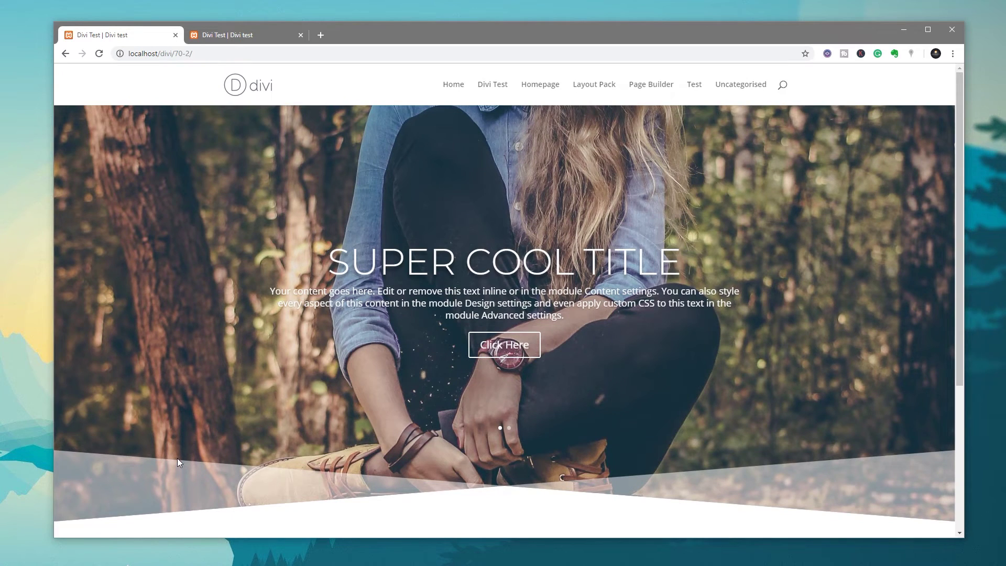